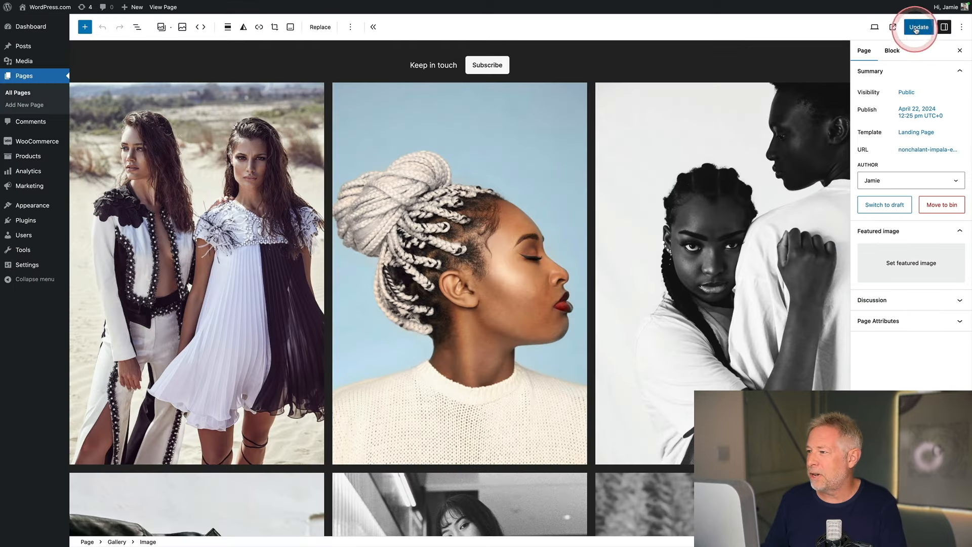
# Save the changes to the image gallery page and preview the page in a new tab.
pyautogui.click(917, 26)
pyautogui.click(875, 28)
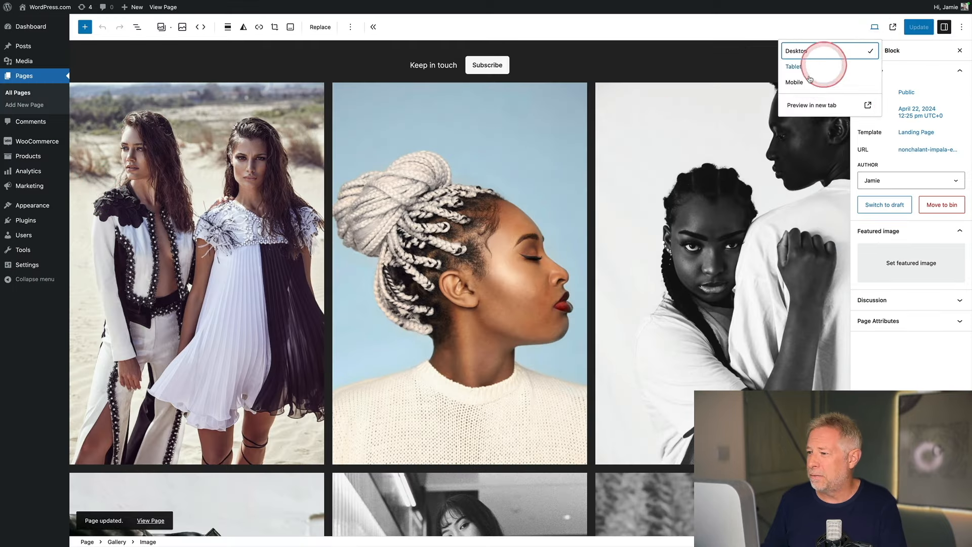
pyautogui.click(794, 102)
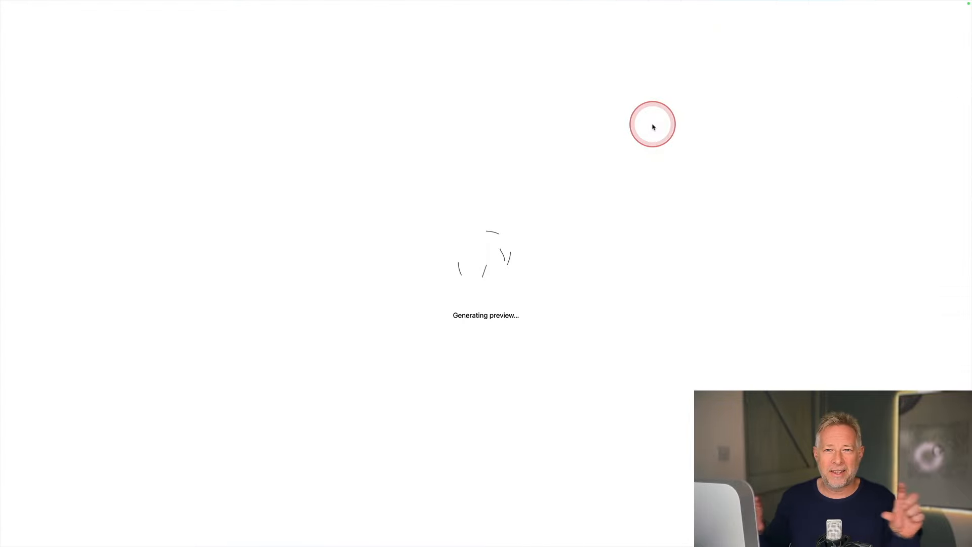
pyautogui.scroll(-4, 536, 182)
pyautogui.scroll(-10, 536, 185)
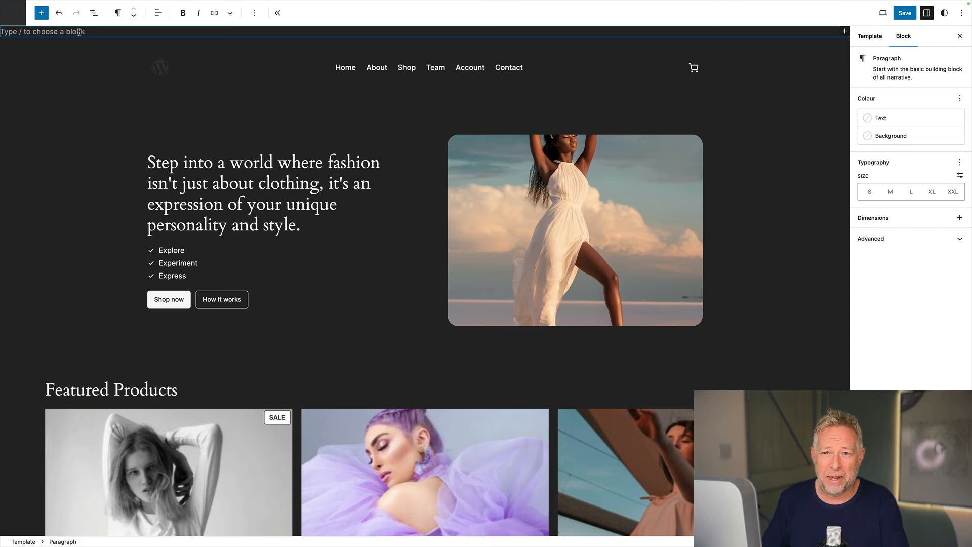
# Insert the WooCommerce "Up to 60% off" banner pattern in the empty block above the header.
pyautogui.click(47, 19)
pyautogui.click(91, 65)
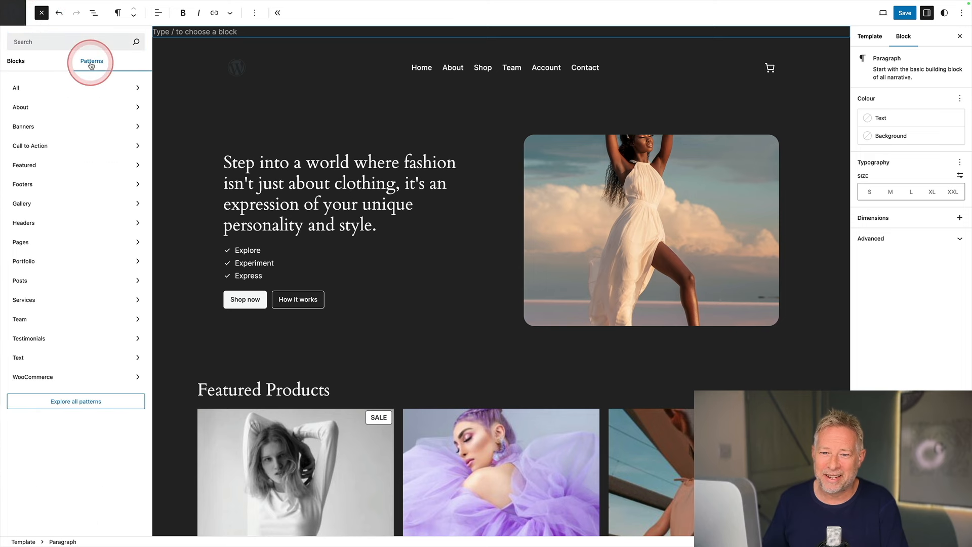
pyautogui.click(48, 378)
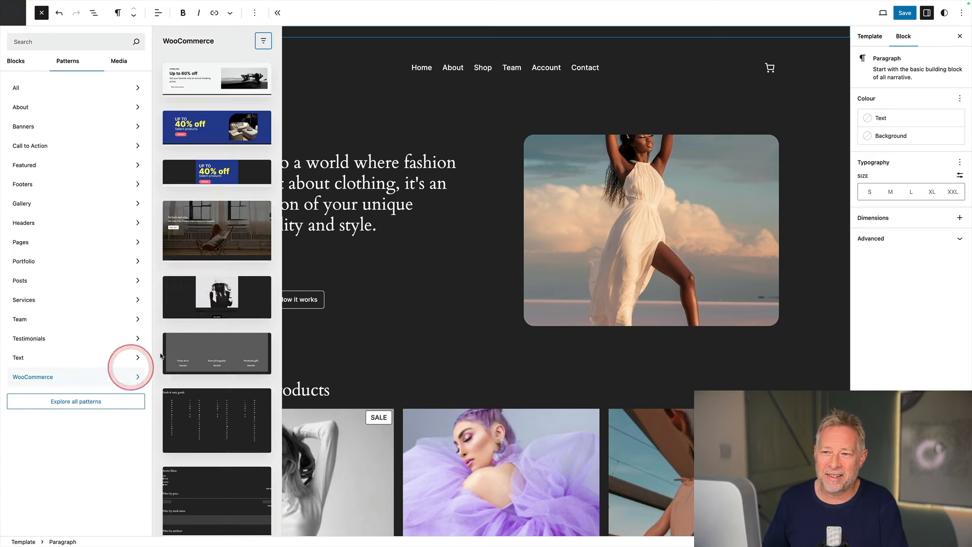
pyautogui.click(208, 77)
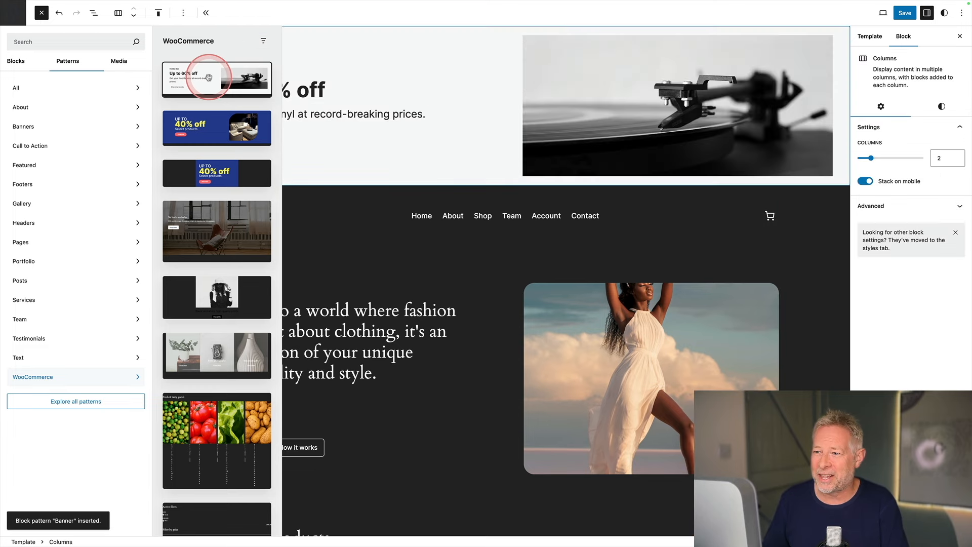
pyautogui.click(433, 159)
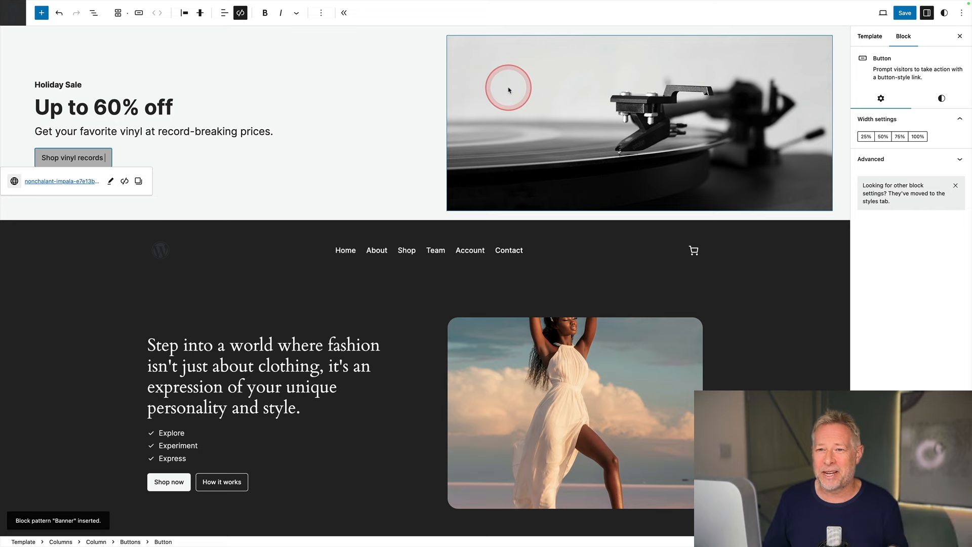
# Wrap the sale banner's Columns block in a Group.
pyautogui.click(93, 13)
pyautogui.click(93, 60)
pyautogui.click(142, 58)
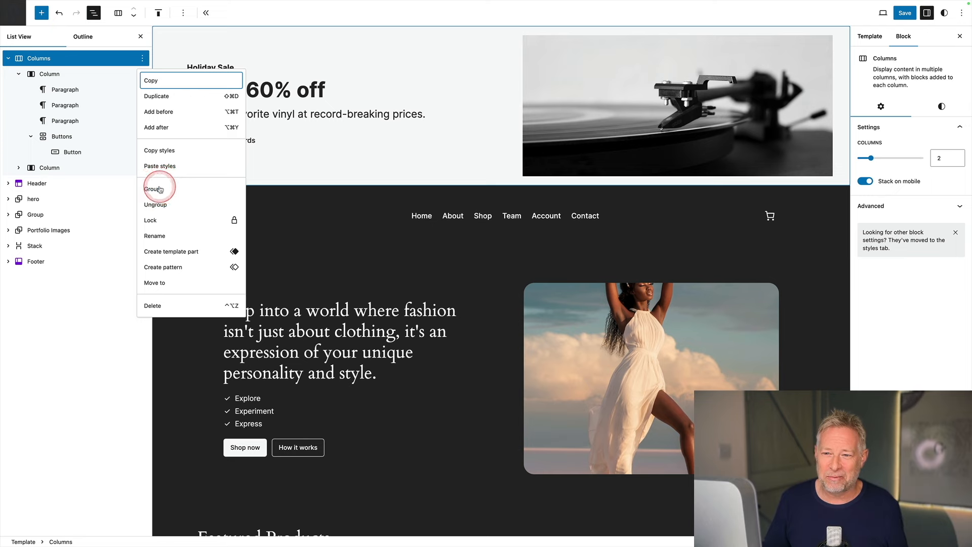
pyautogui.click(160, 189)
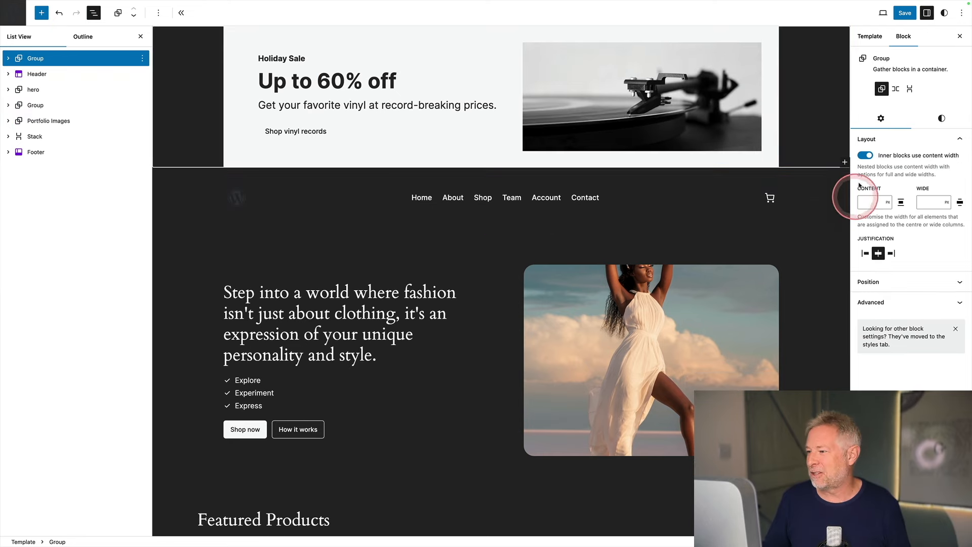
# Stop the banner group's inner blocks from using content width and set its position to Sticky, checking how it scrolls.
pyautogui.click(865, 155)
pyautogui.click(892, 200)
pyautogui.click(893, 218)
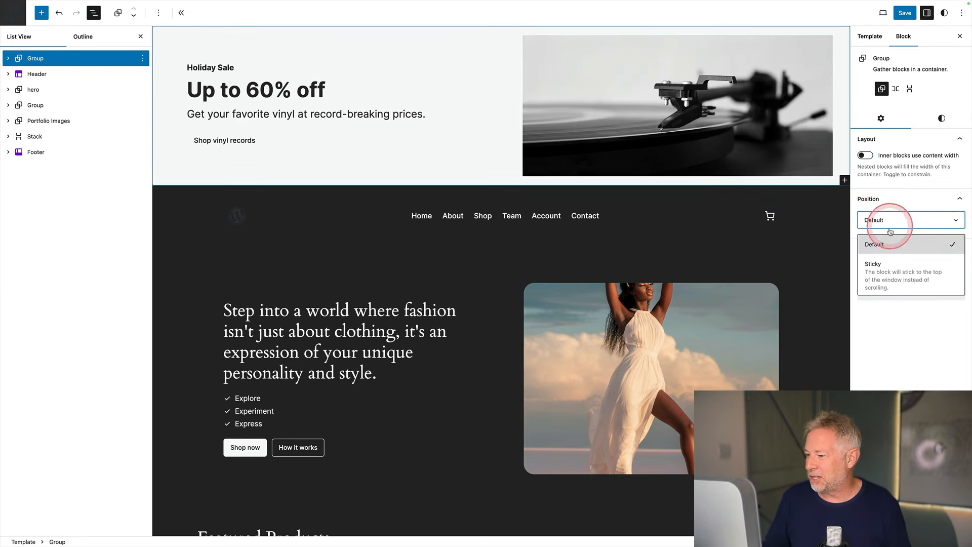
pyautogui.click(889, 264)
pyautogui.scroll(-3, 565, 284)
pyautogui.scroll(-5, 471, 275)
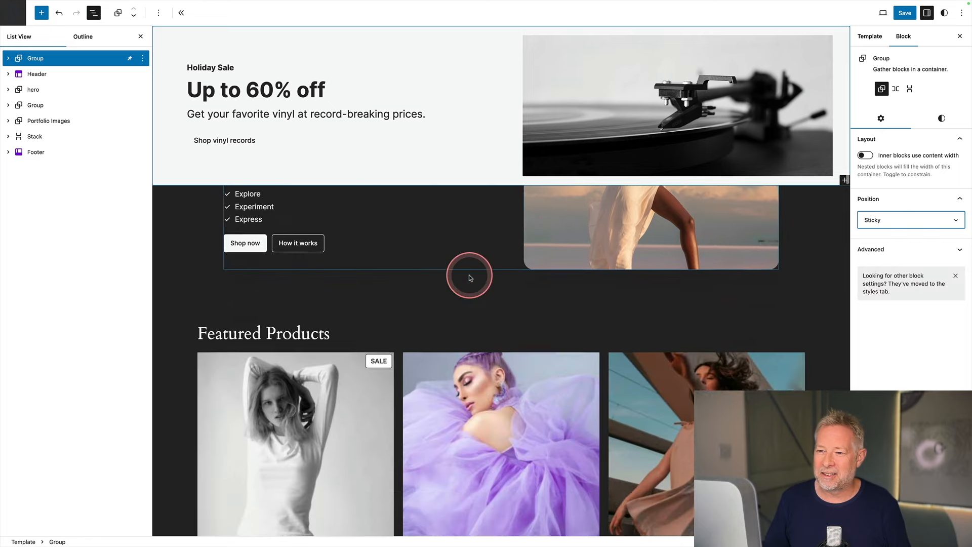
pyautogui.scroll(8, 470, 278)
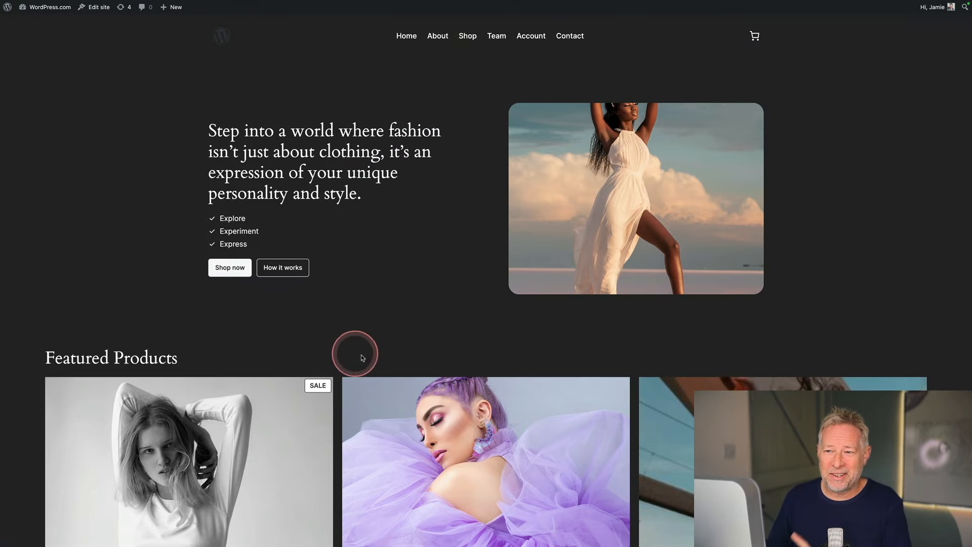
# Mark the White top product as featured in the product list.
pyautogui.scroll(-6, 360, 354)
pyautogui.scroll(-8, 367, 361)
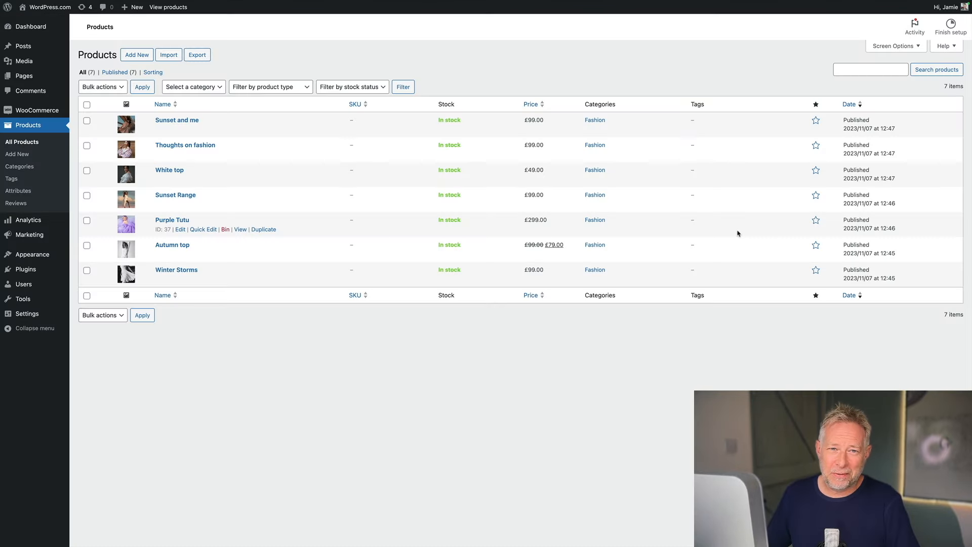
pyautogui.click(816, 171)
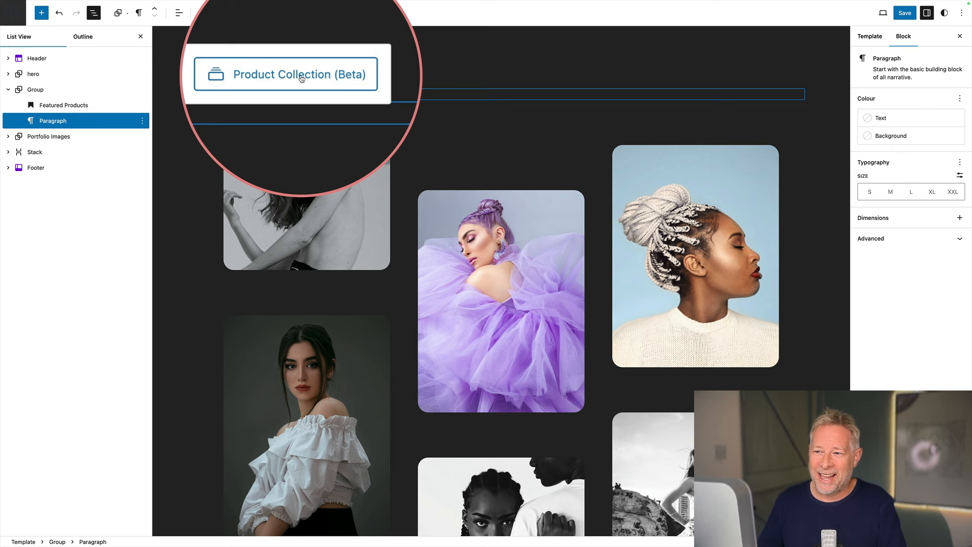
# Add a Product Collection (Beta) block with the Featured collection under the Featured Products heading and review it on the live page.
pyautogui.click(298, 71)
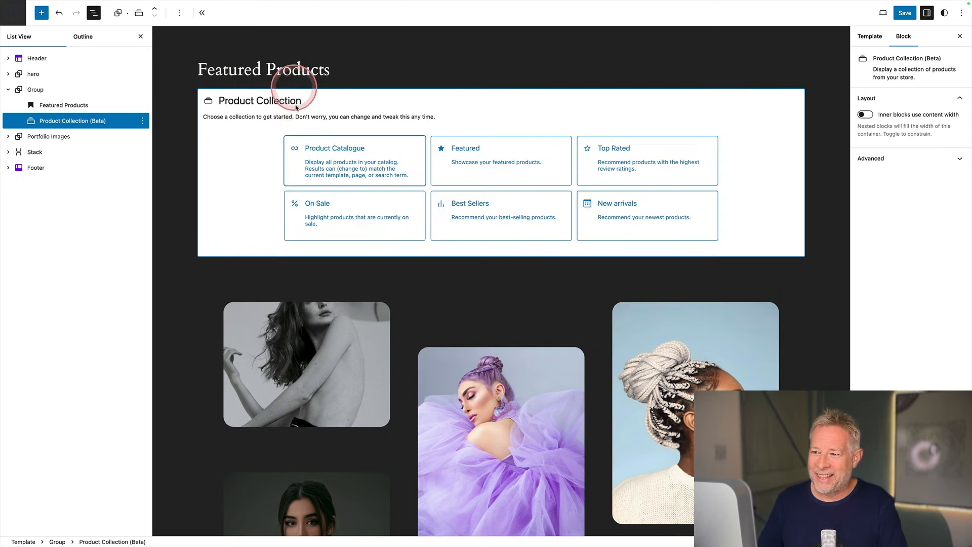
pyautogui.click(511, 167)
pyautogui.moveTo(899, 222); pyautogui.dragTo(893, 223)
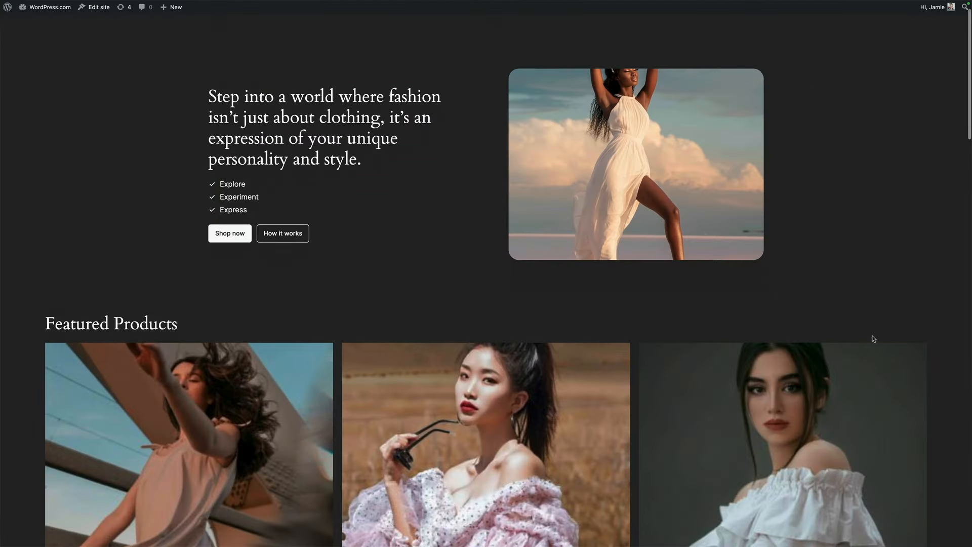
pyautogui.scroll(-8, 873, 339)
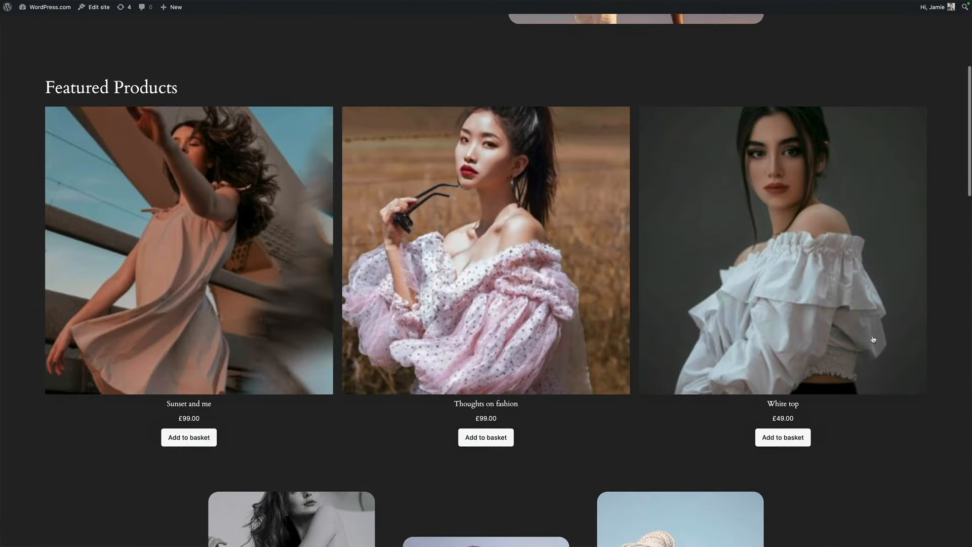
pyautogui.scroll(-5, 873, 338)
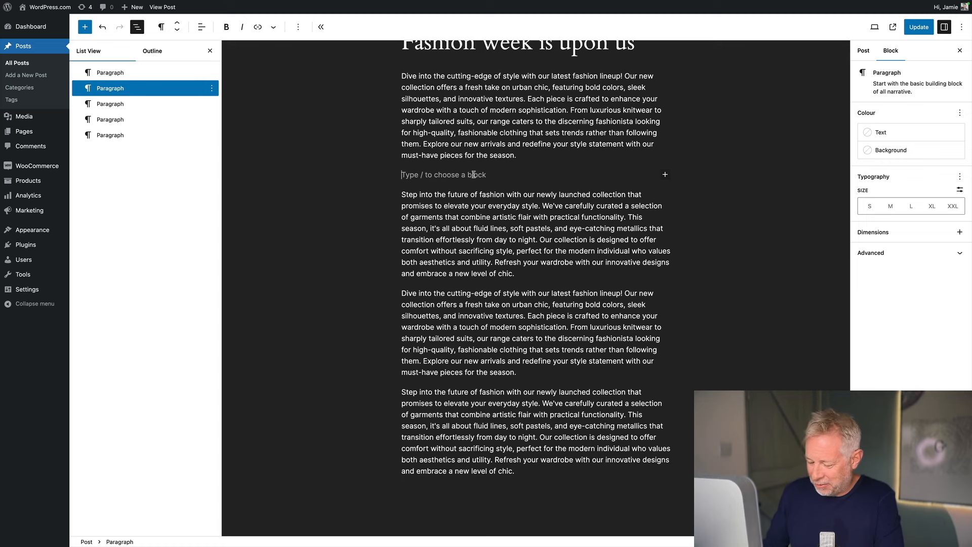
# Insert the block matching "on" in the empty paragraph after the fashion week post's first paragraph.
pyautogui.write('/on')
pyautogui.press('Return')
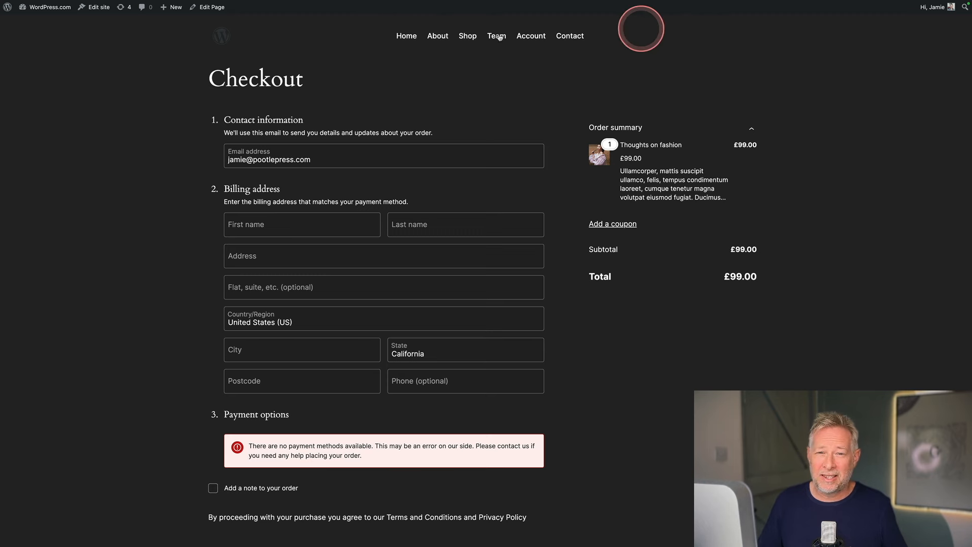
# Open the checkout page's template for editing and show the options of its Header block.
pyautogui.click(97, 8)
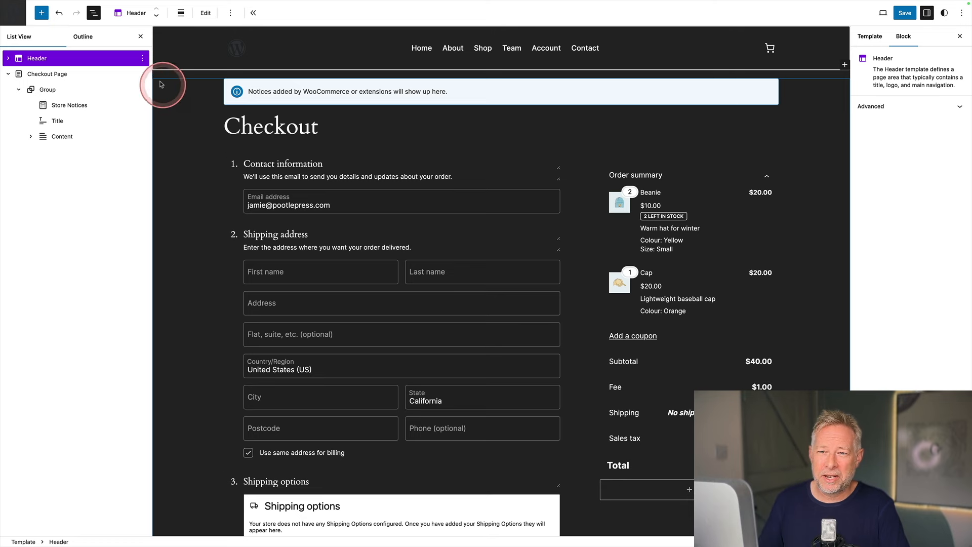
pyautogui.click(142, 58)
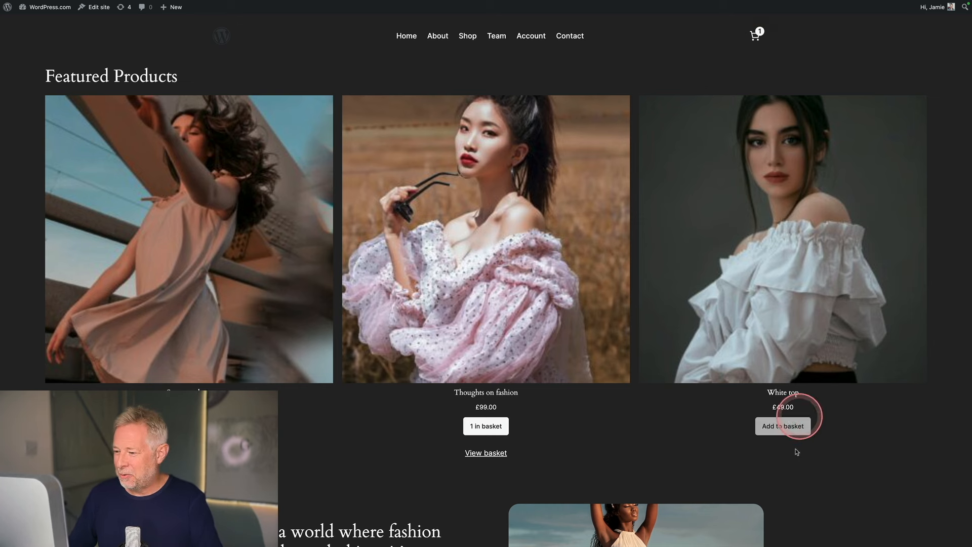
# Add the White top to the basket on the storefront and proceed to checkout.
pyautogui.click(782, 425)
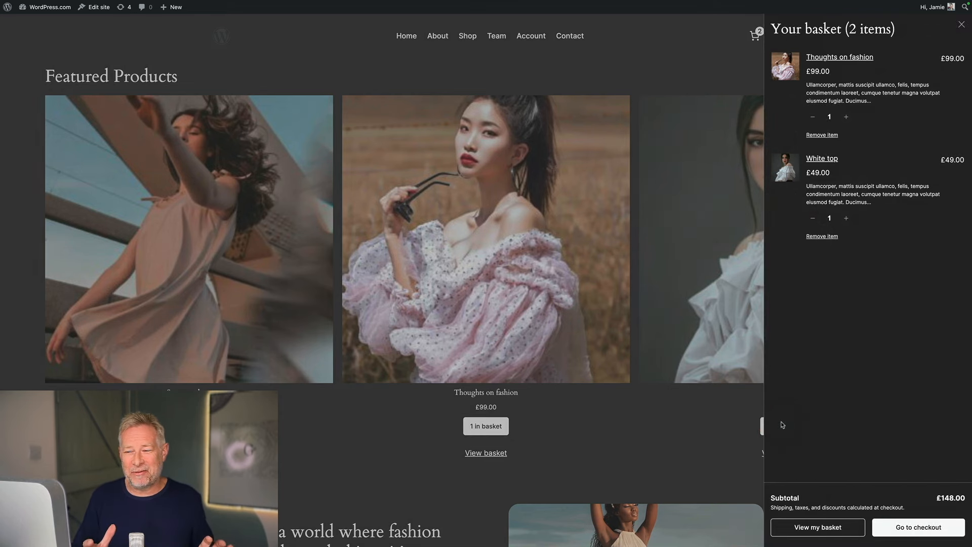
pyautogui.click(916, 532)
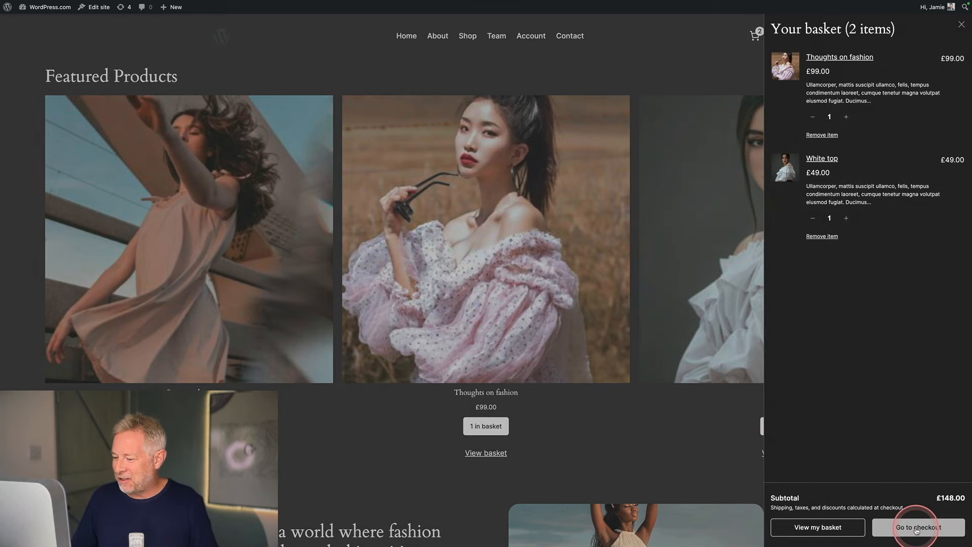
# Try the alternative Mini-Cart icons, return to the shopping cart icon, and enable the total price display.
pyautogui.click(864, 186)
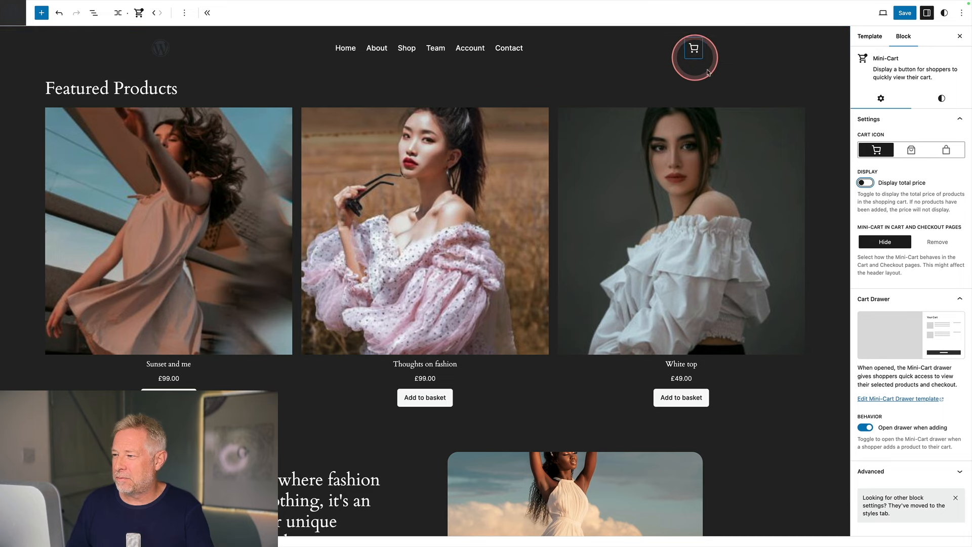
pyautogui.click(911, 150)
pyautogui.click(945, 150)
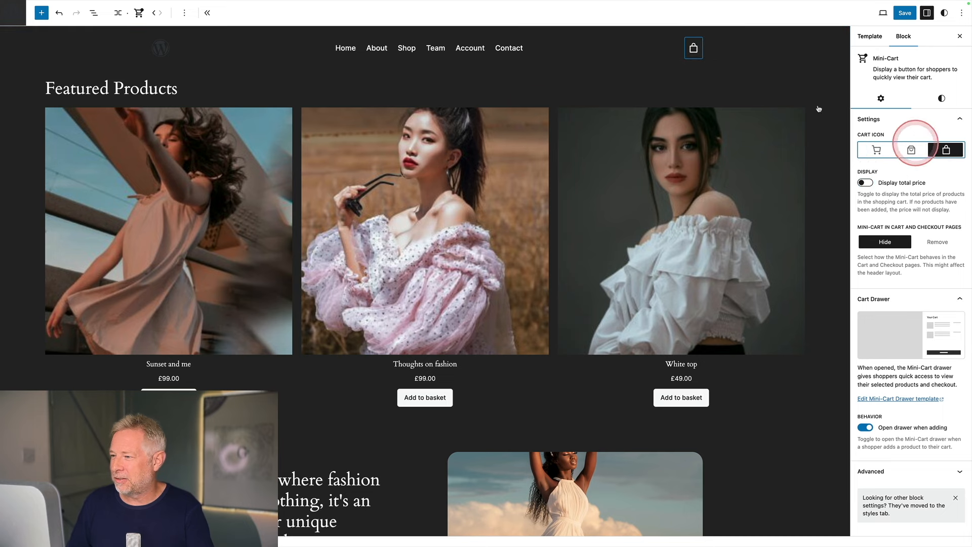
pyautogui.click(876, 149)
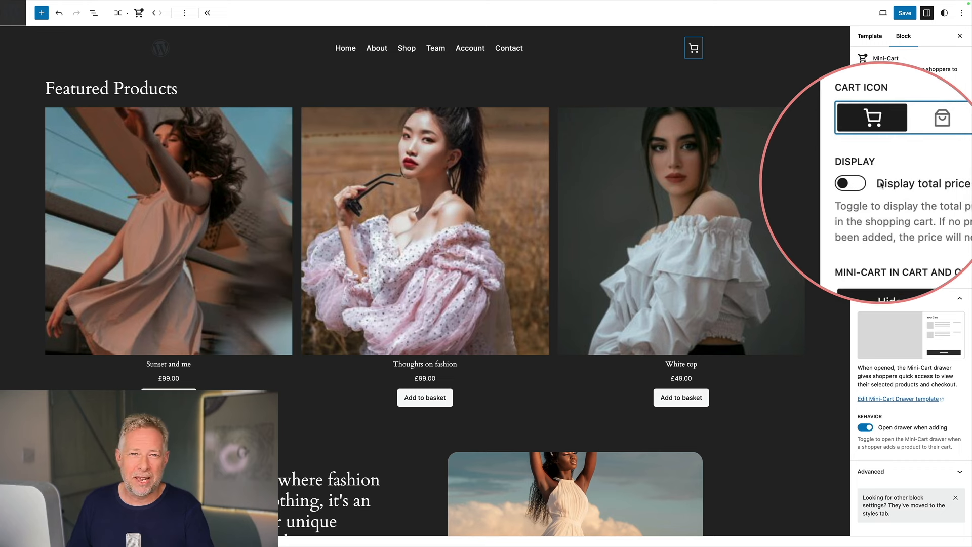
pyautogui.click(865, 183)
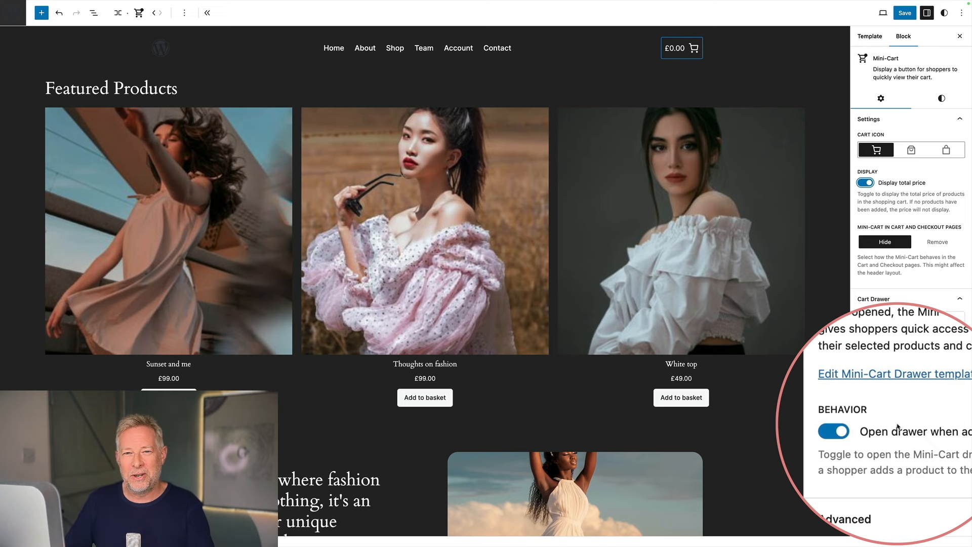
# Select the Basket Cross-Sells Products block in the basket template and examine its suggested products.
pyautogui.click(112, 200)
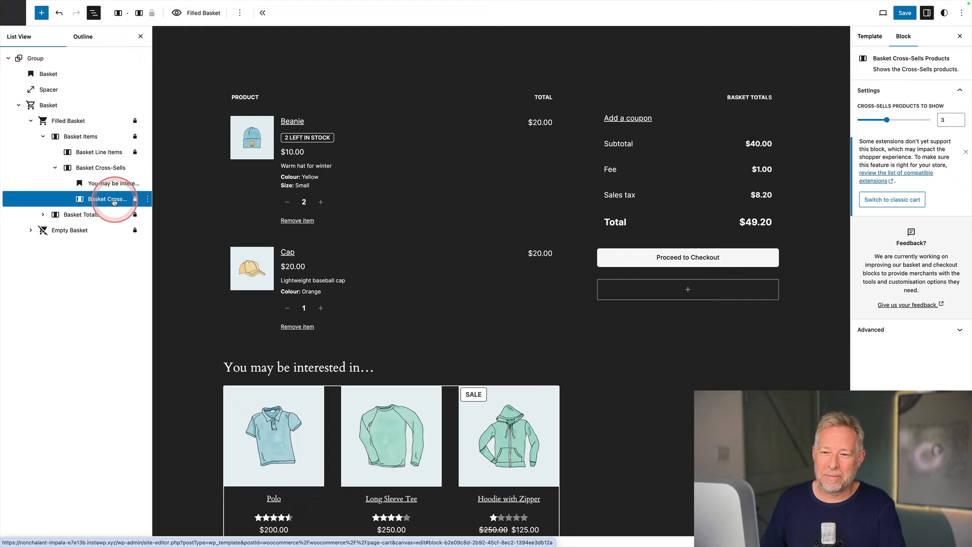
pyautogui.scroll(-3, 239, 297)
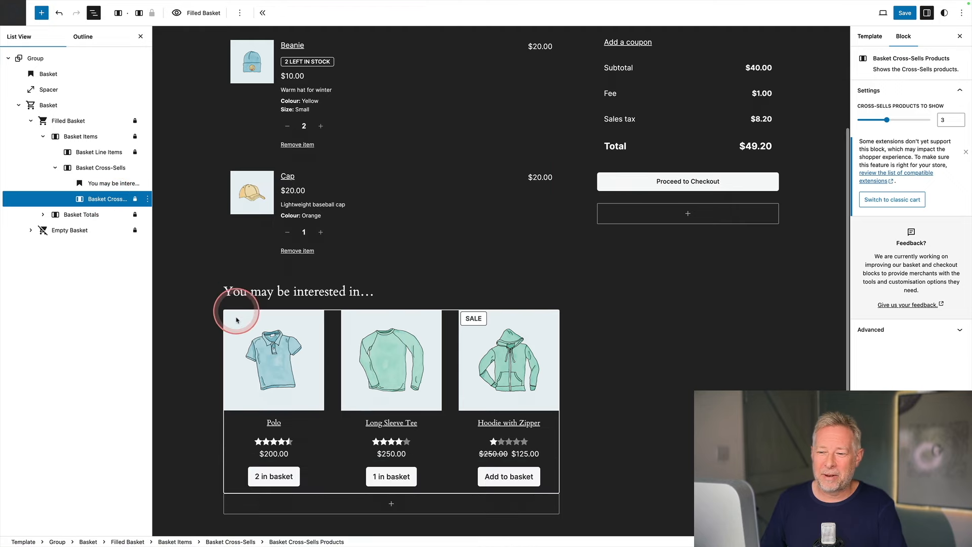